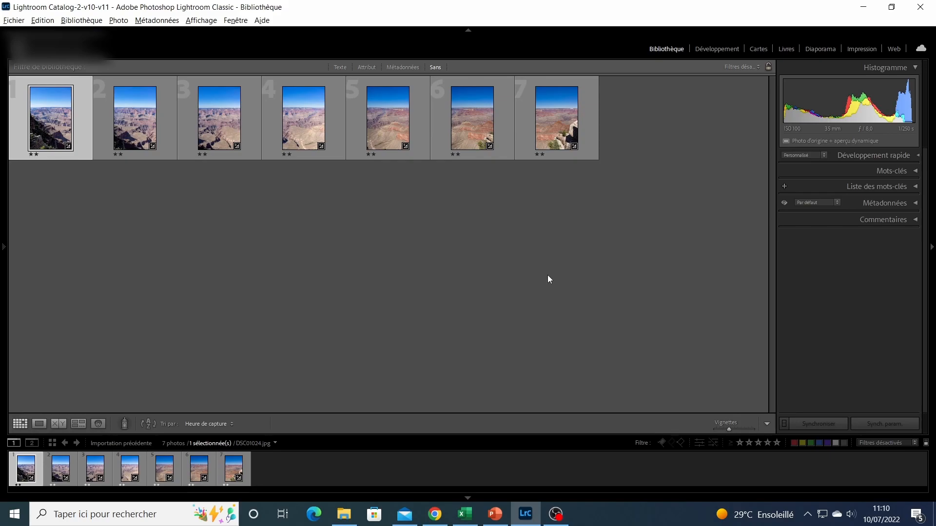
# Step: Switch to the Développement module and look through the seven canyon photos in order
pyautogui.click(716, 49)
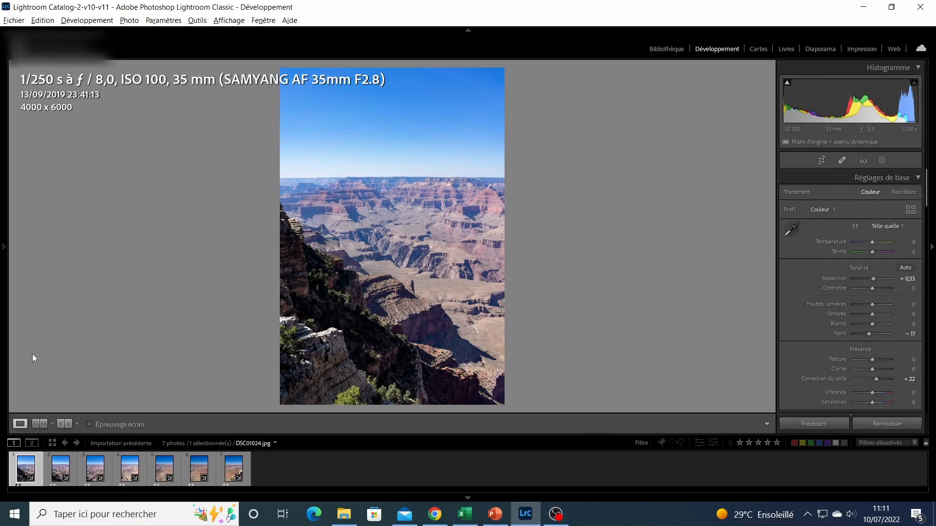
pyautogui.press('Right')
pyautogui.press('Right')
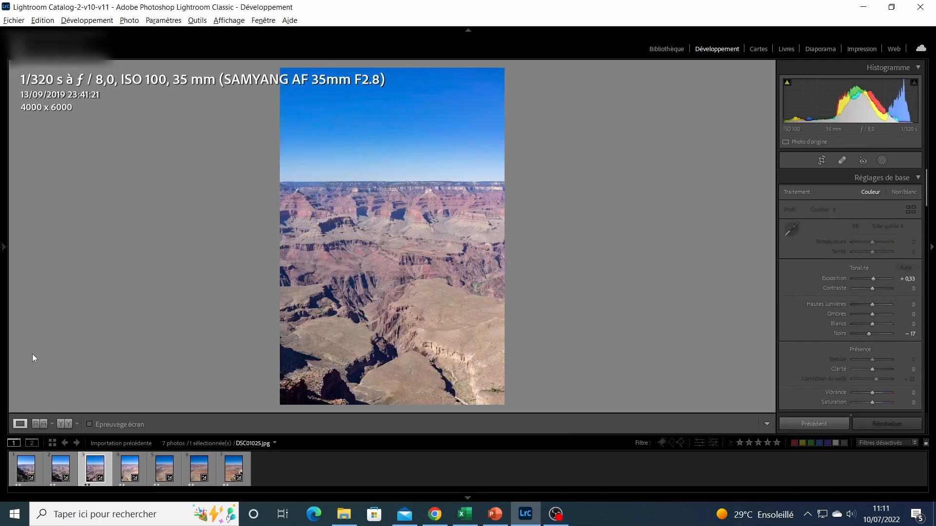
pyautogui.press('Right')
pyautogui.press('Right')
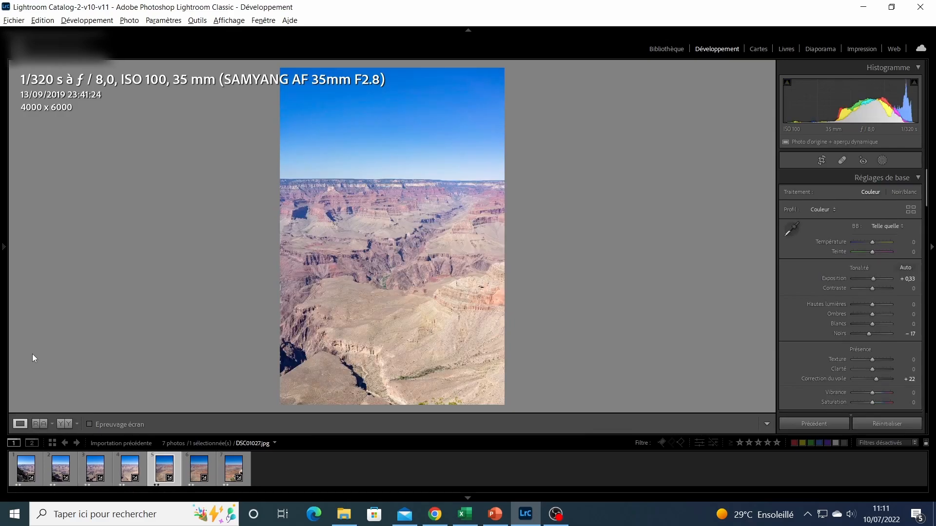
pyautogui.press('Right')
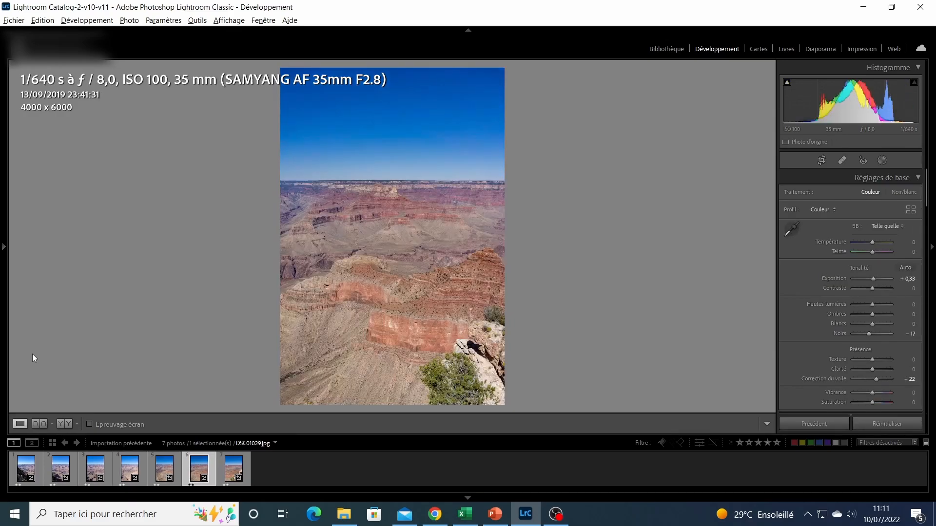
pyautogui.press('Right')
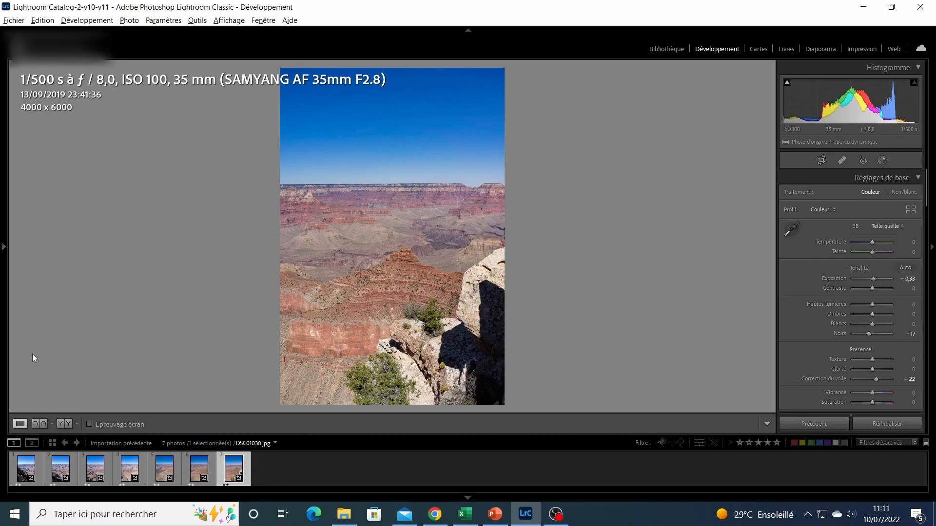
# Step: Compare the first three canyon photos to check how their framing overlaps
pyautogui.click(24, 471)
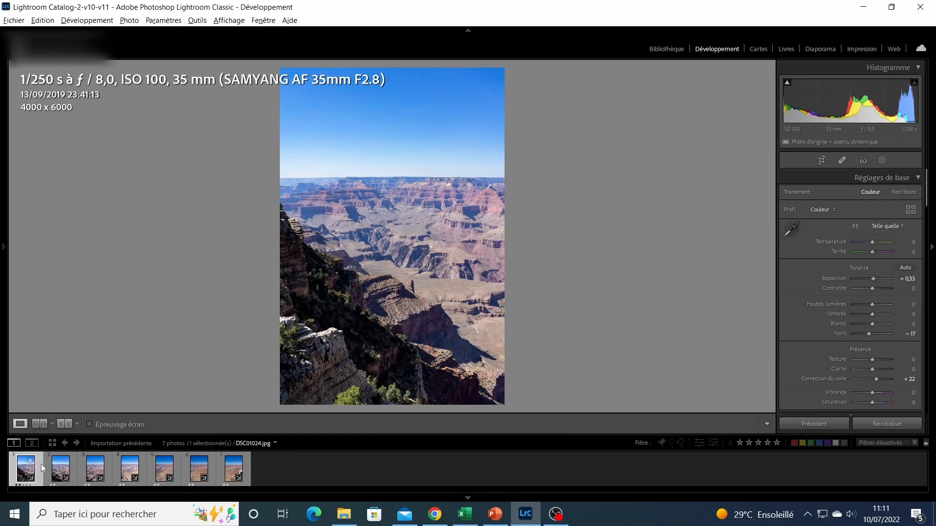
pyautogui.click(59, 471)
pyautogui.click(61, 473)
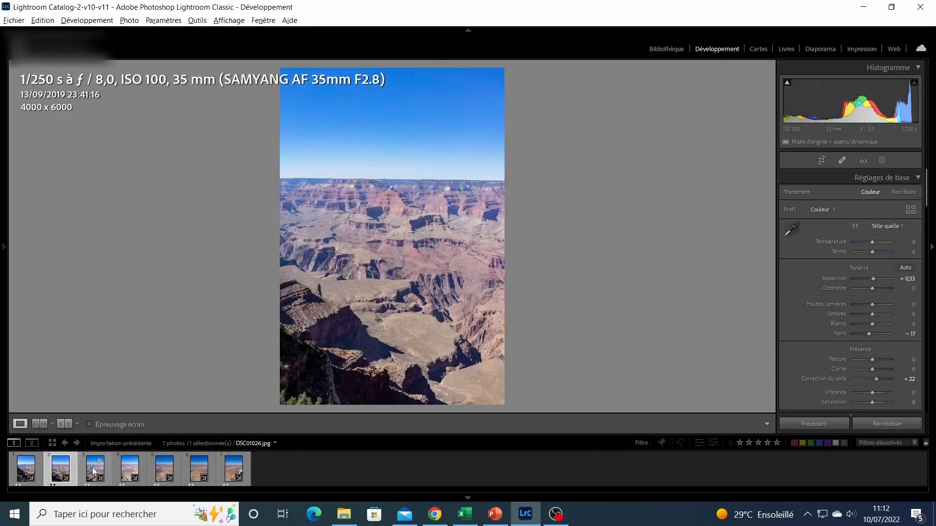
pyautogui.click(92, 468)
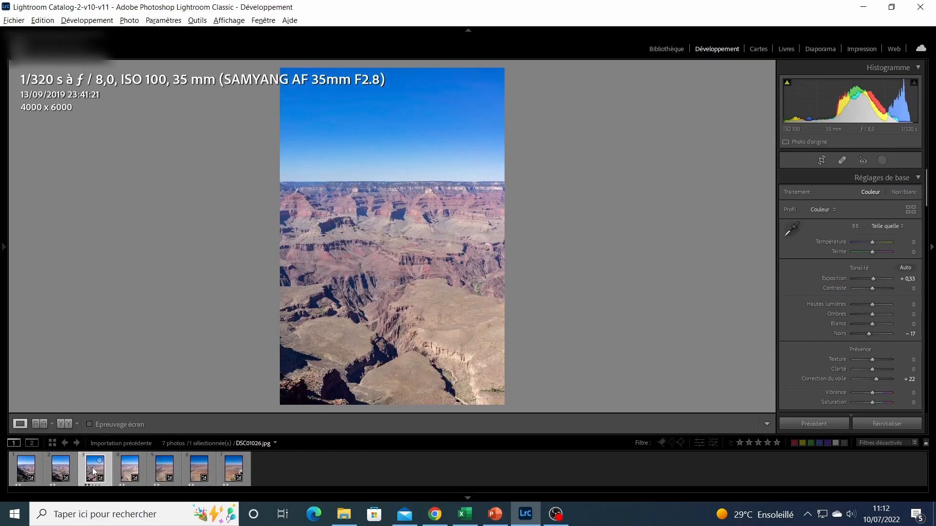
# Step: Select all seven canyon photos, starting from the first, and open the Panorama photo merge for them
pyautogui.click(25, 470)
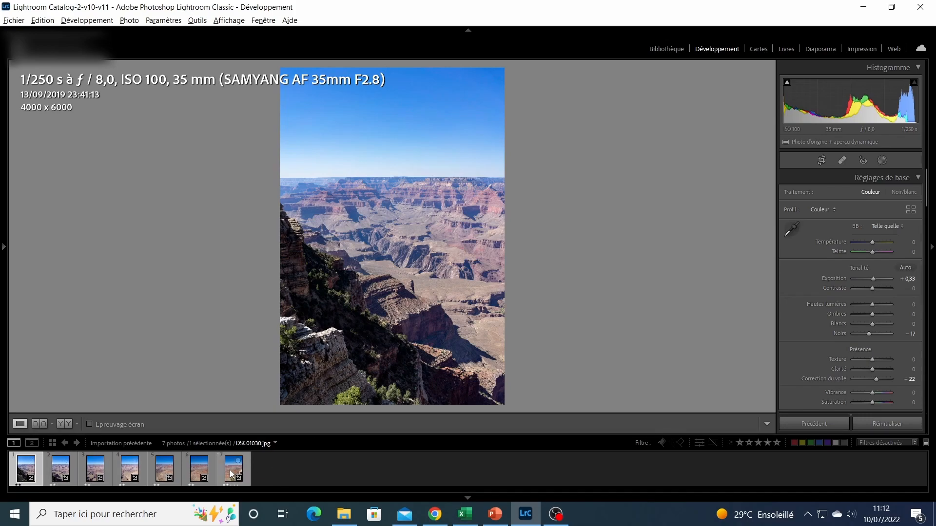
pyautogui.moveTo(232, 474)
pyautogui.hotkey('ctrl', 'a')
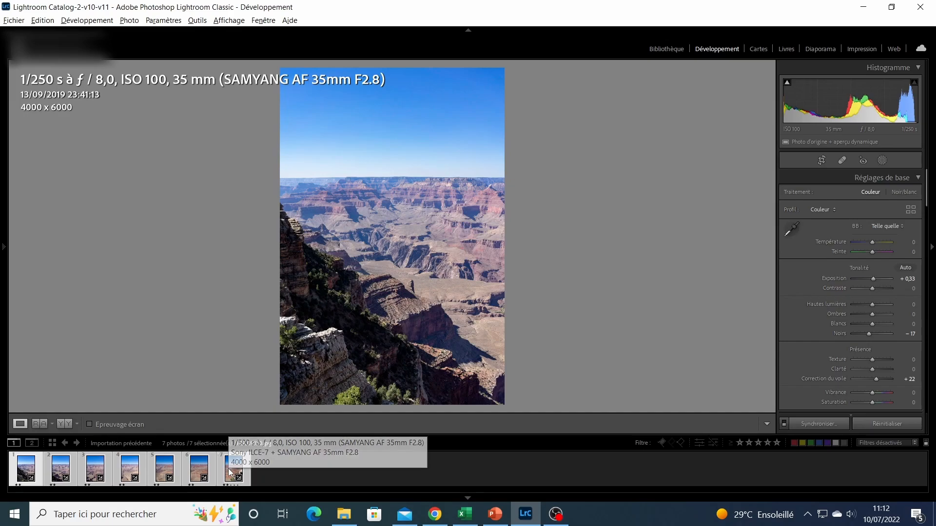
pyautogui.rightClick(229, 472)
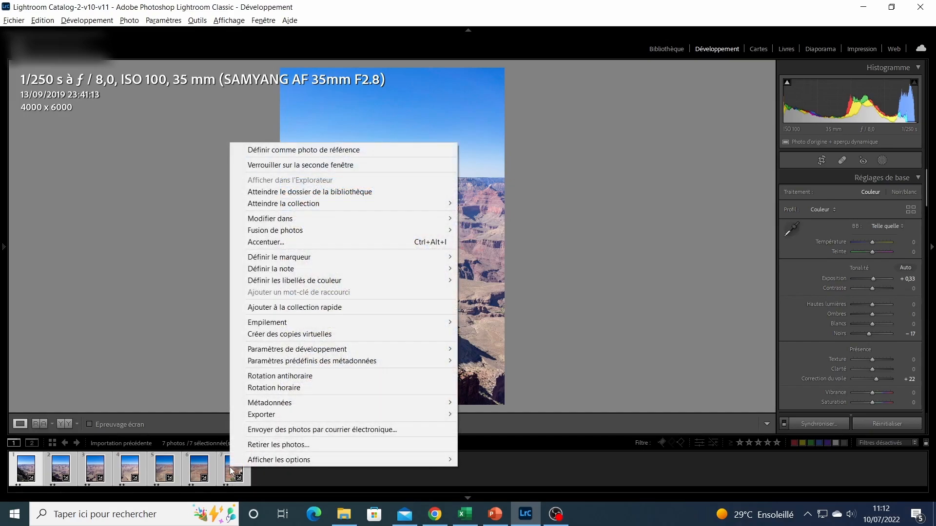
pyautogui.moveTo(421, 230)
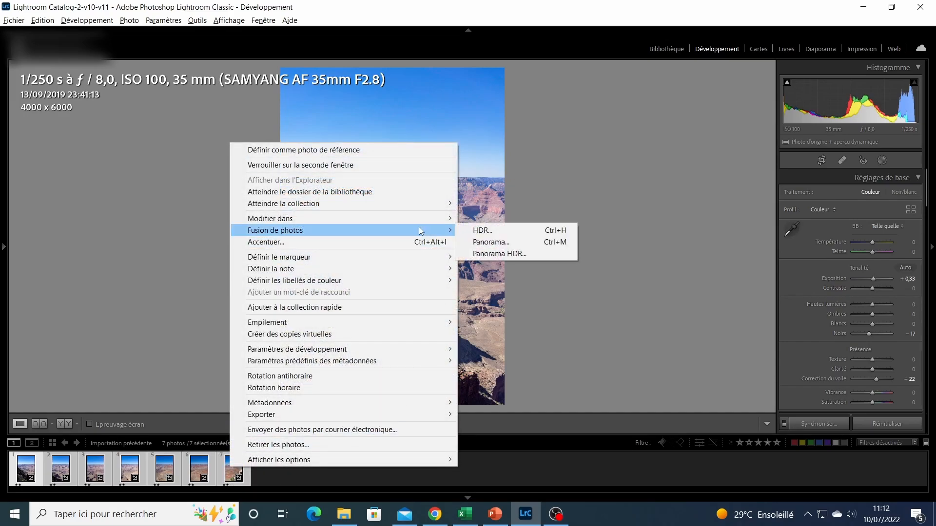
pyautogui.click(500, 245)
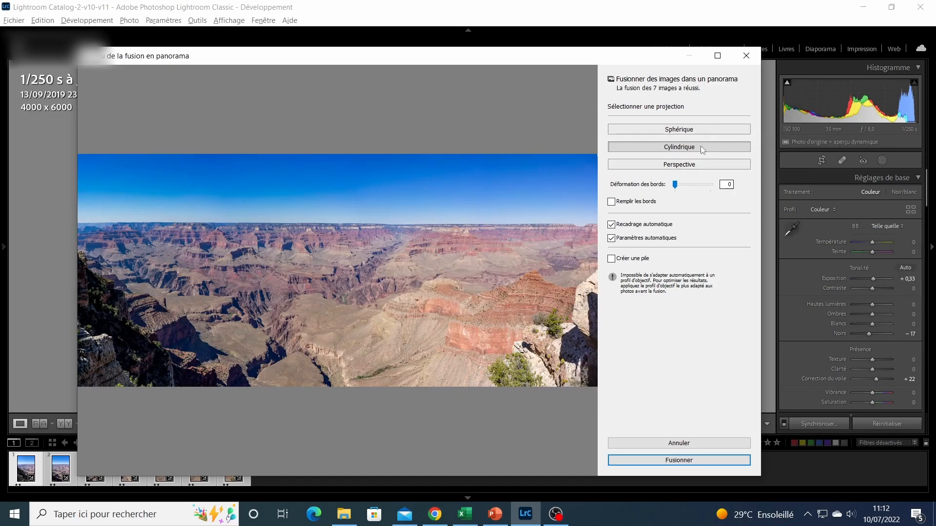
# Step: Compare the Sphérique, Cylindrique and Perspective projections in the panorama preview, finishing on Cylindrique
pyautogui.click(697, 131)
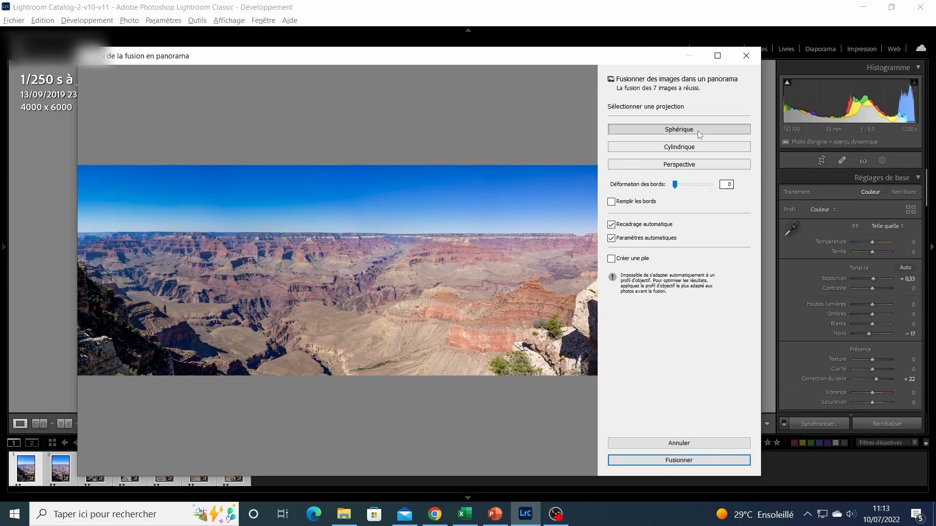
pyautogui.click(691, 148)
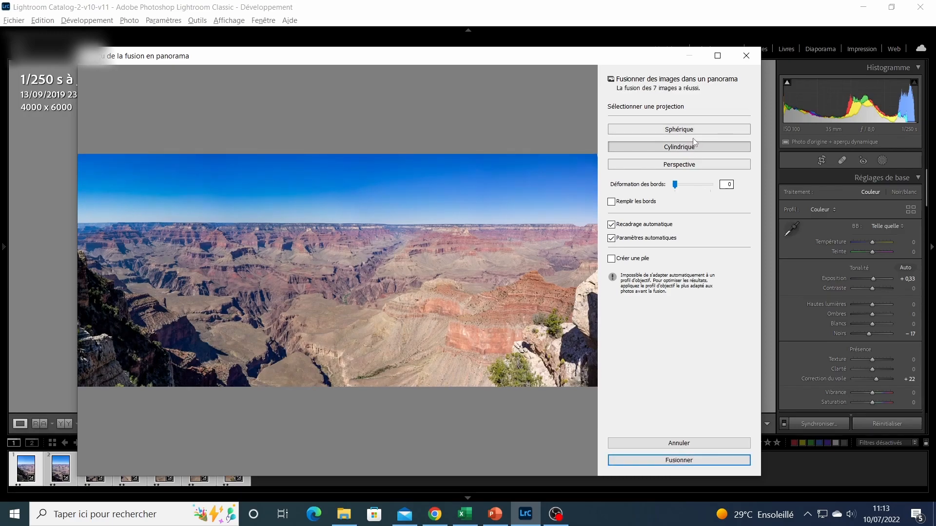
pyautogui.click(693, 164)
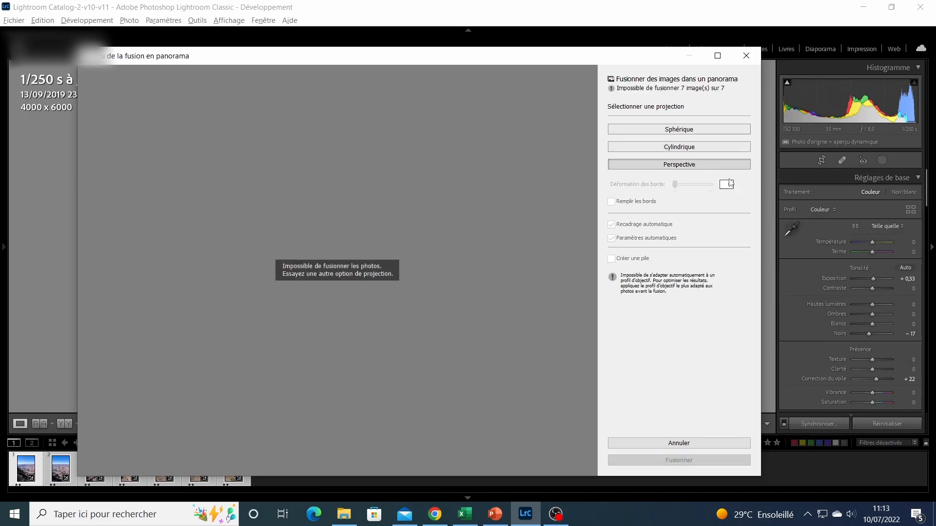
pyautogui.click(682, 149)
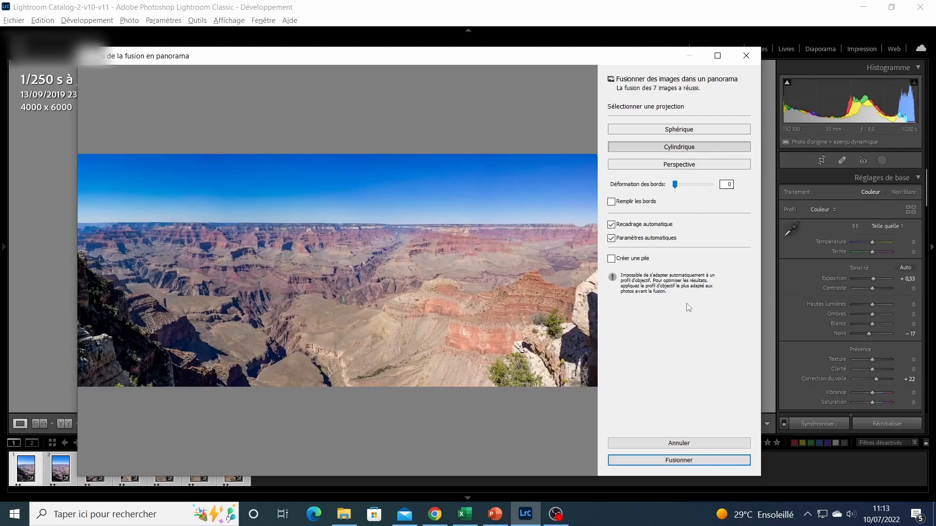
# Step: Try the panorama preview without Paramètres automatiques and Recadrage automatique, and with Remplir les bords switched on and off again
pyautogui.click(611, 239)
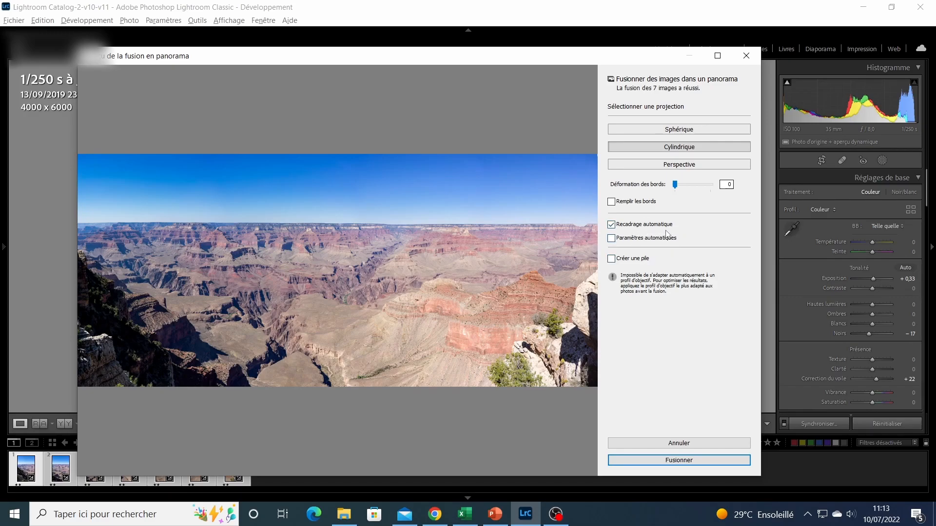
pyautogui.click(611, 225)
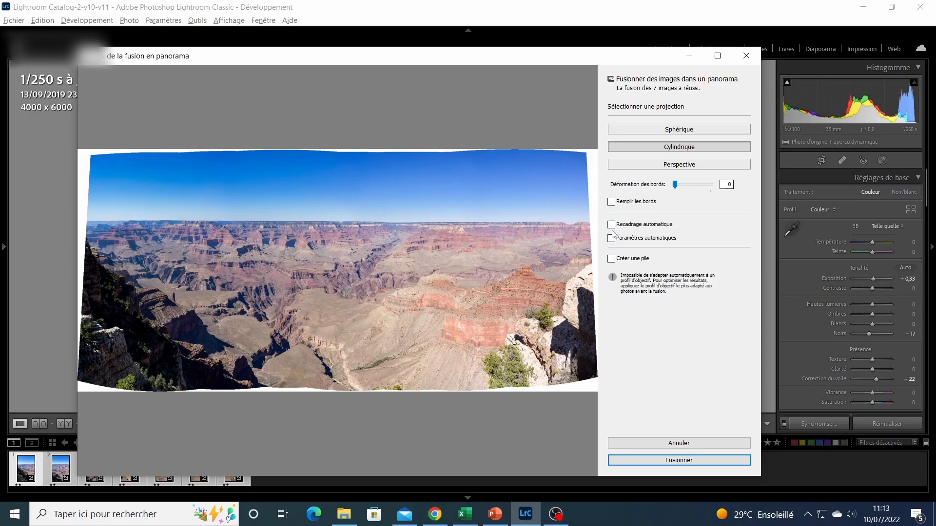
pyautogui.click(612, 202)
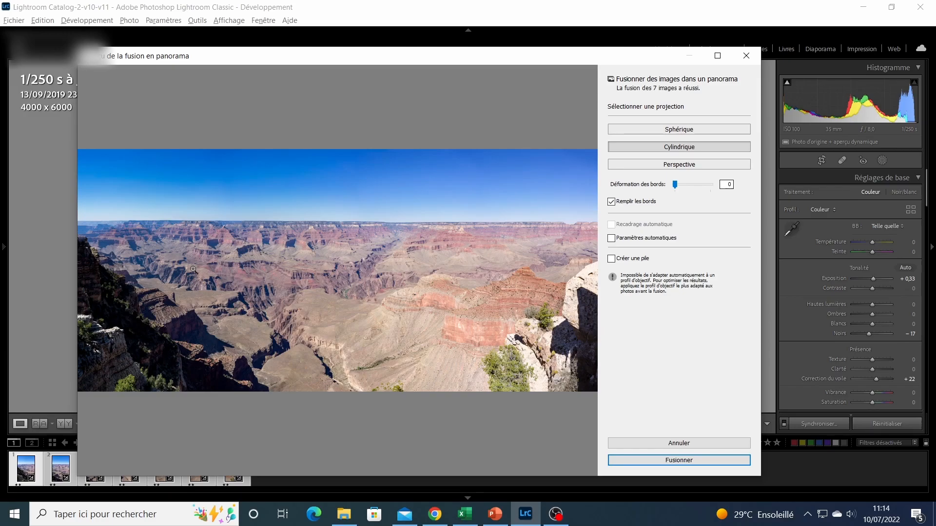
pyautogui.click(612, 202)
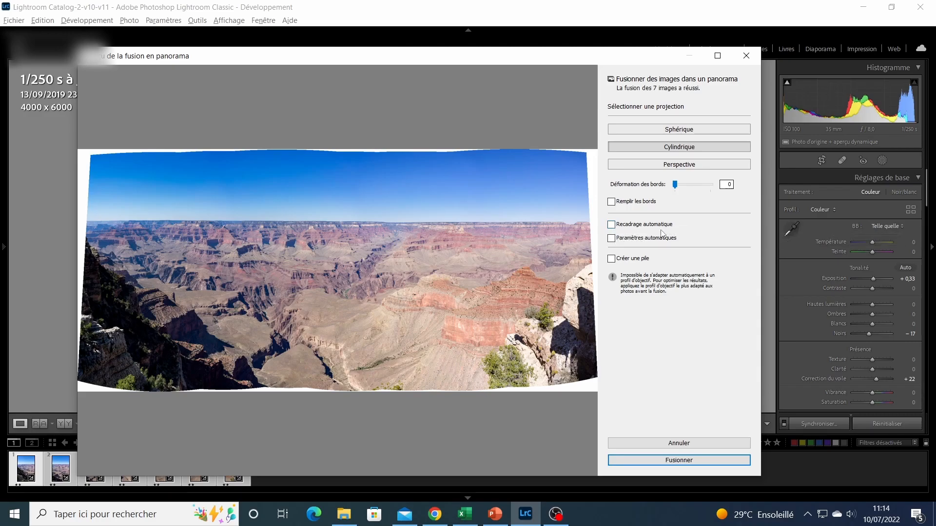
# Step: Enable Recadrage automatique and Paramètres automatiques, and merge the photos into a panorama
pyautogui.click(611, 225)
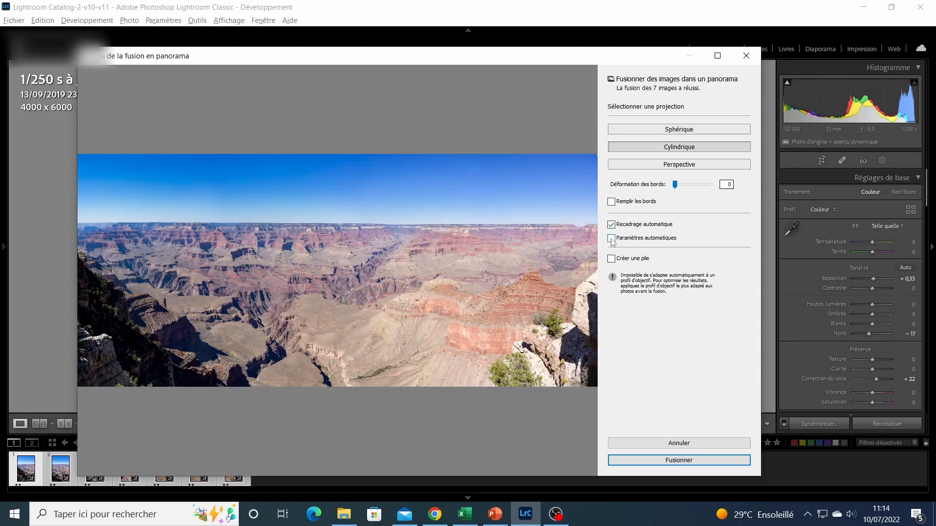
pyautogui.click(612, 238)
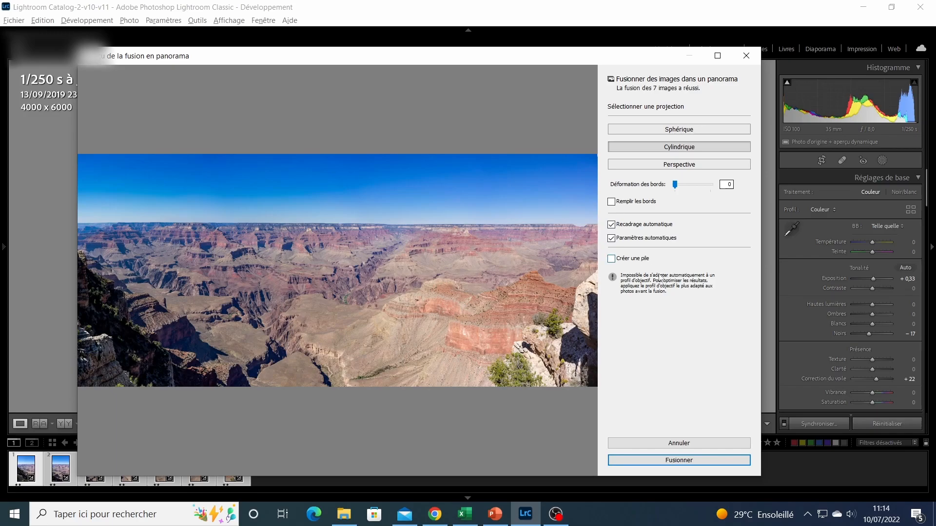
pyautogui.click(682, 460)
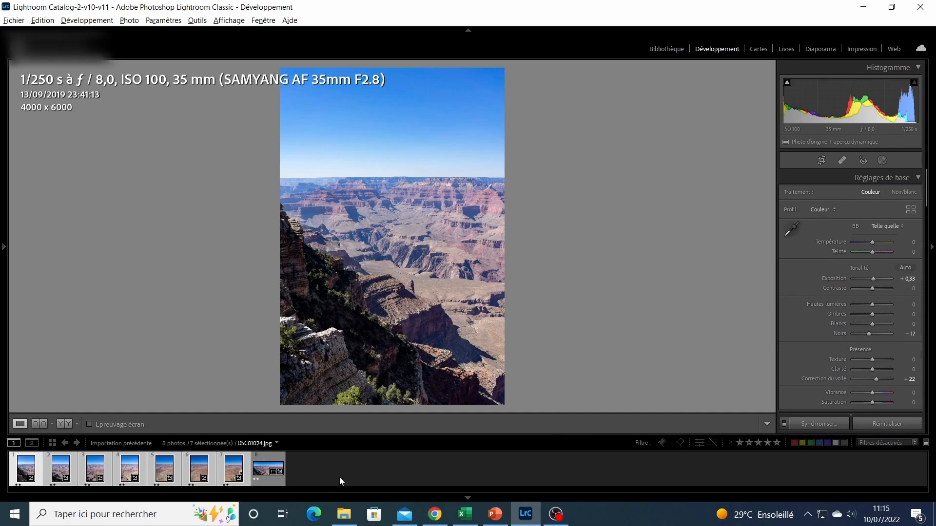
# Step: Open the merged panorama for editing and set its Exposition to +0,33
pyautogui.moveTo(263, 473)
pyautogui.moveTo(228, 475)
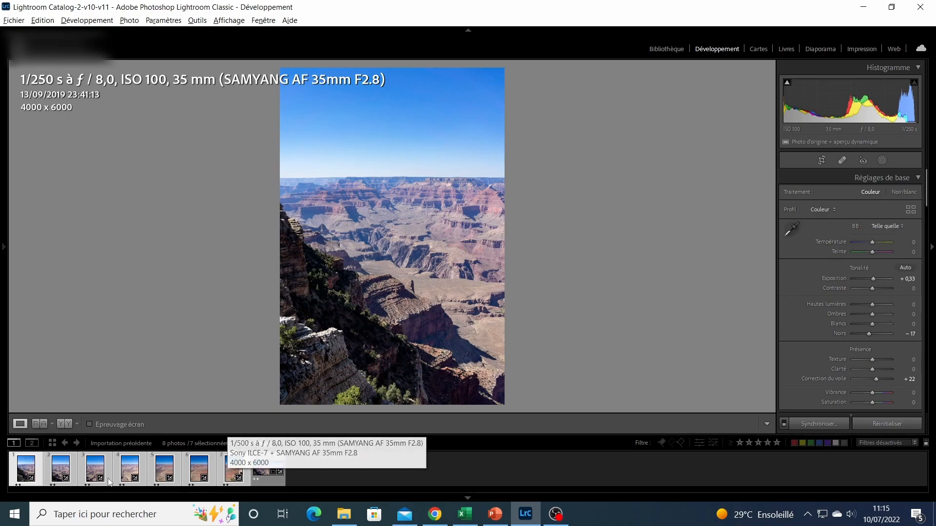
pyautogui.moveTo(190, 475)
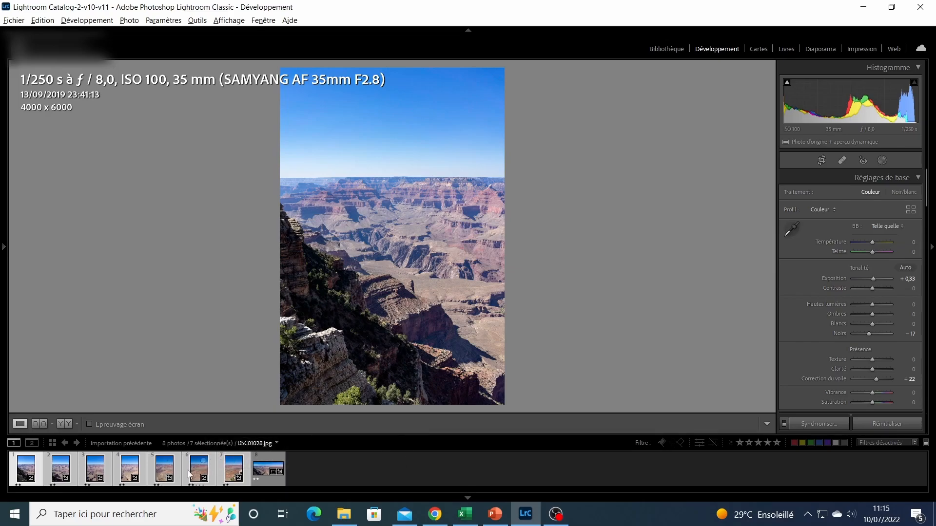
pyautogui.click(264, 472)
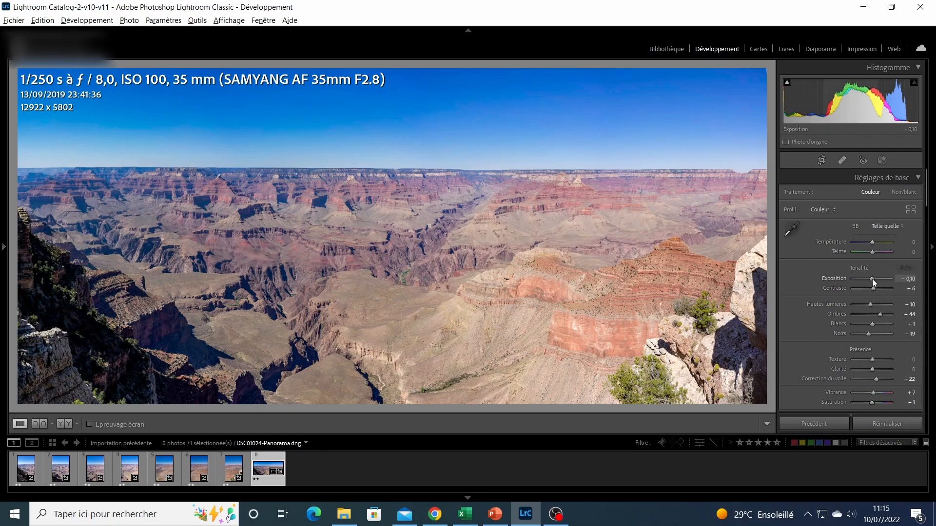
pyautogui.moveTo(872, 278); pyautogui.dragTo(873, 279)
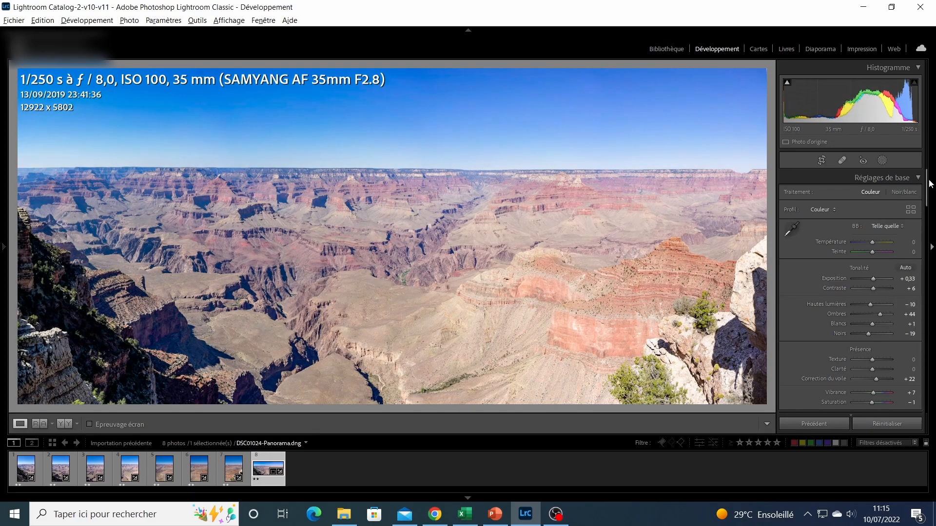
# Step: Set the panorama's Bleu saturation to -4 in the TSL color adjustments
pyautogui.moveTo(927, 187); pyautogui.dragTo(928, 315)
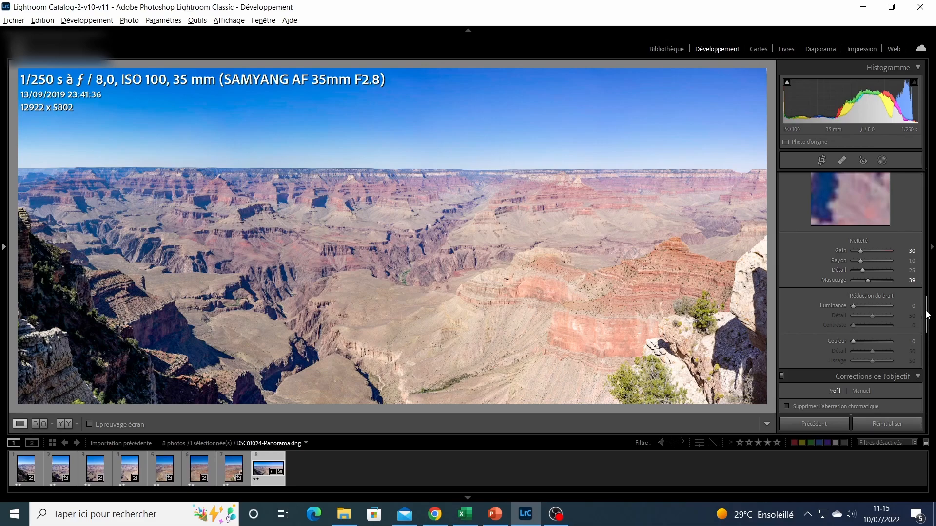
pyautogui.moveTo(928, 315); pyautogui.dragTo(929, 244)
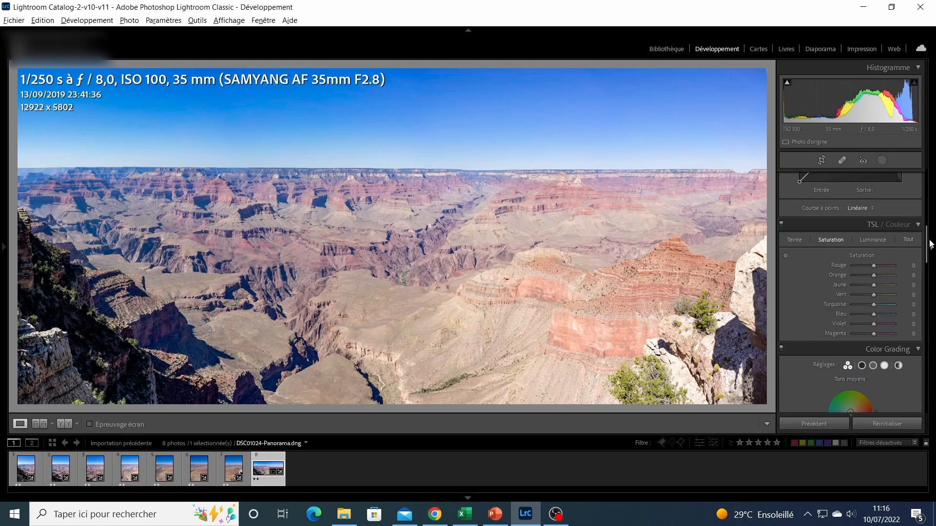
pyautogui.moveTo(873, 314); pyautogui.dragTo(873, 314)
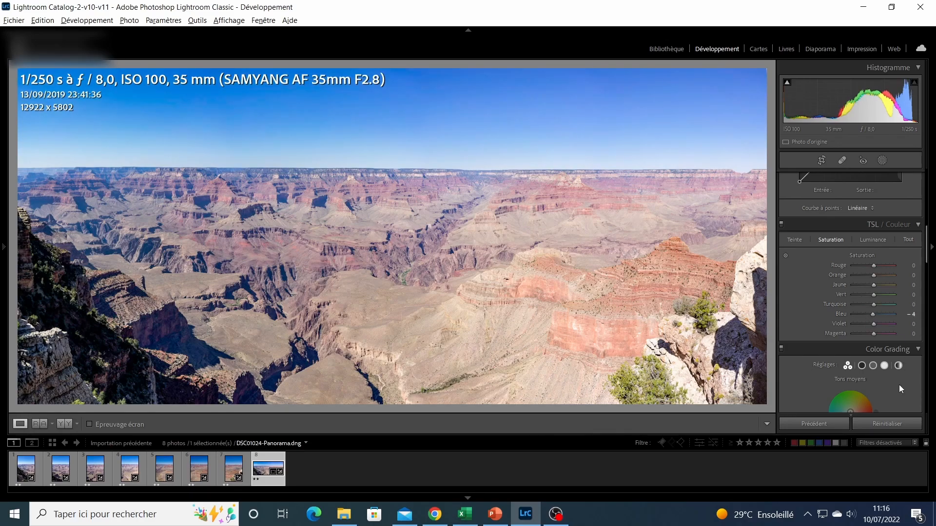
# Step: Preview the sharpening mask on the panorama and set Masquage to 31
pyautogui.moveTo(925, 244); pyautogui.dragTo(925, 303)
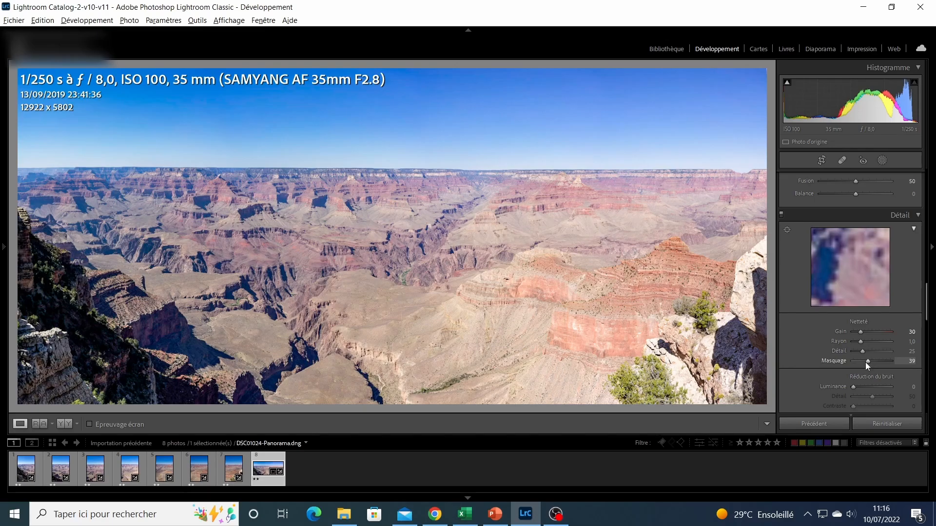
pyautogui.moveTo(869, 361); pyautogui.dragTo(852, 361)
pyautogui.moveTo(853, 361); pyautogui.dragTo(865, 362)
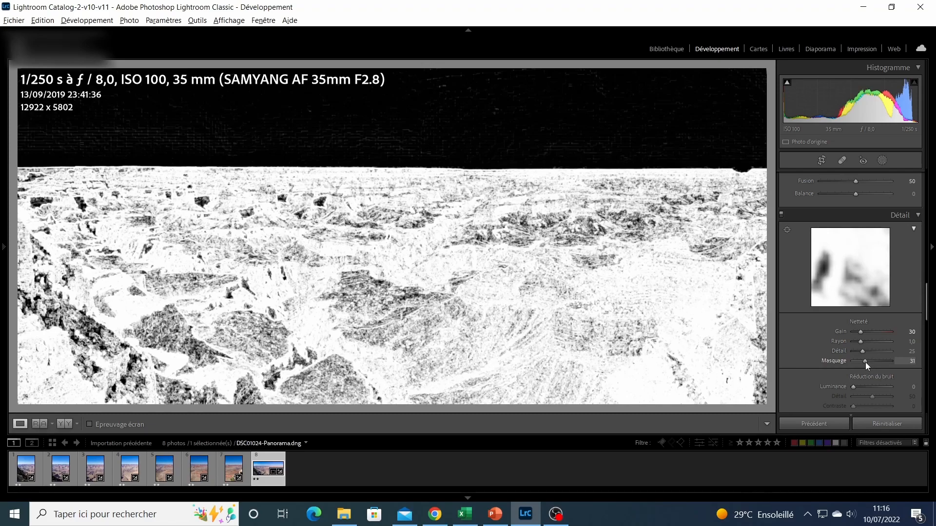
pyautogui.moveTo(865, 361); pyautogui.dragTo(865, 362)
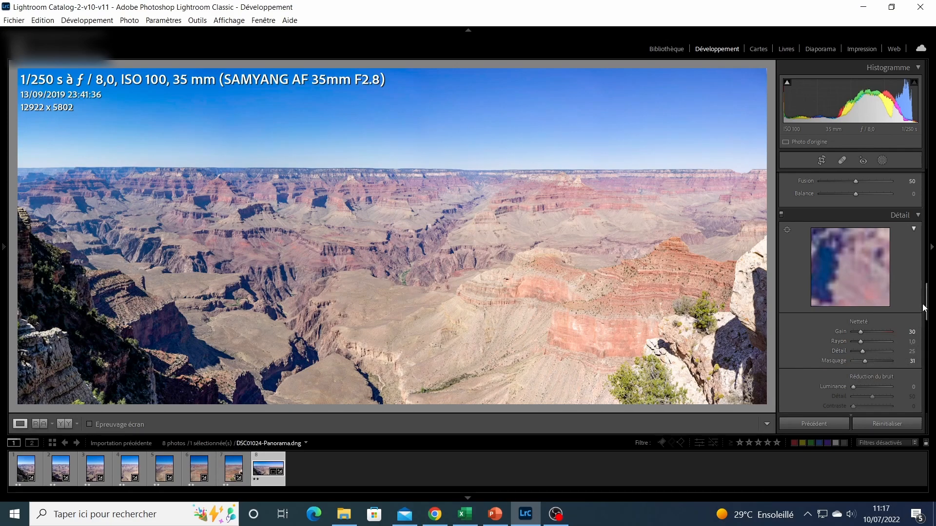
pyautogui.moveTo(928, 306); pyautogui.dragTo(925, 185)
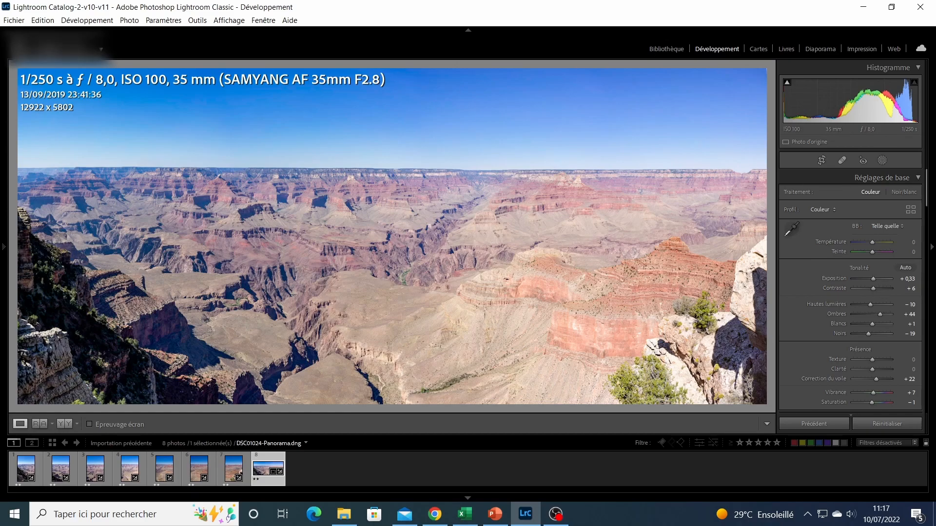
# Step: Export the panorama to the Export folder as a JPEG with the current export settings, overwriting the existing file
pyautogui.click(15, 21)
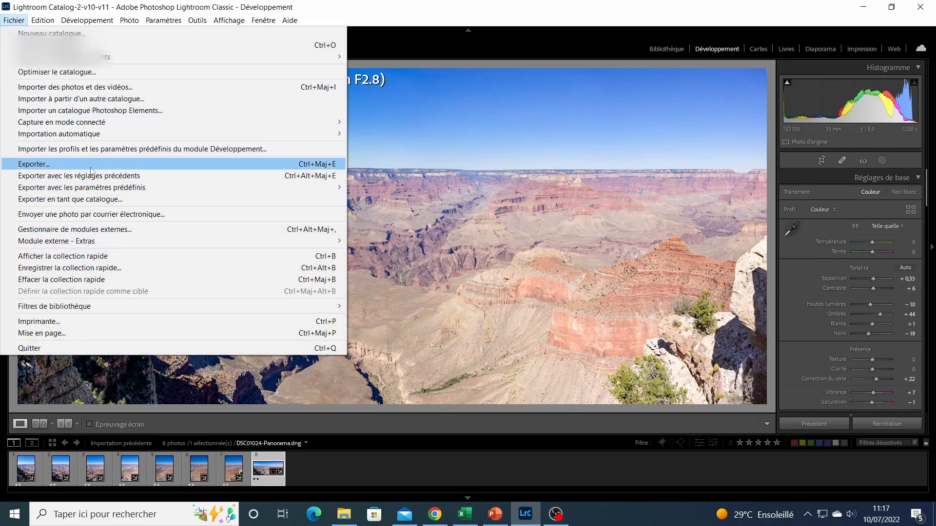
pyautogui.click(312, 163)
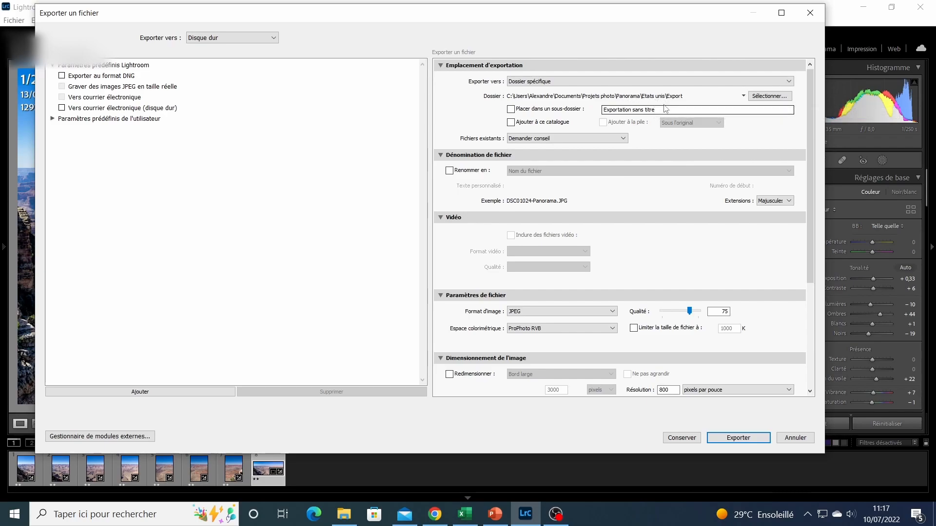
pyautogui.moveTo(811, 122); pyautogui.dragTo(812, 178)
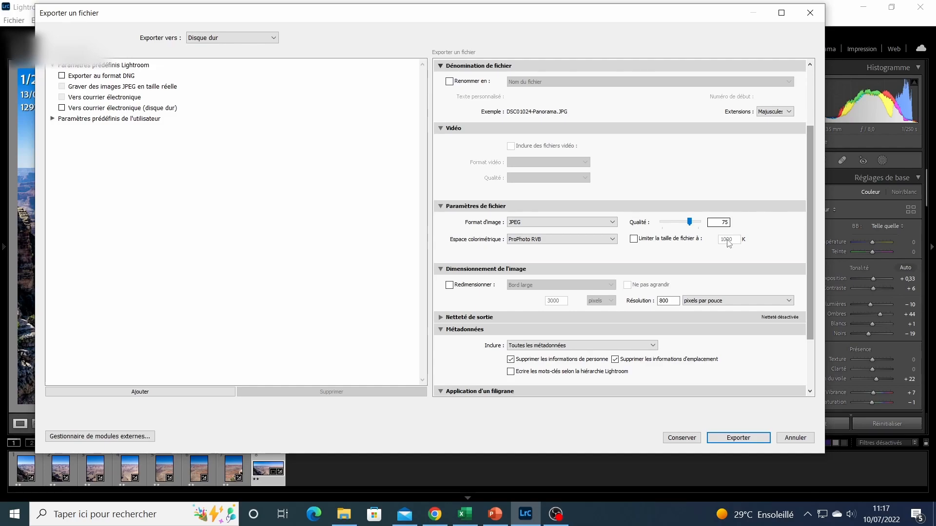
pyautogui.click(754, 442)
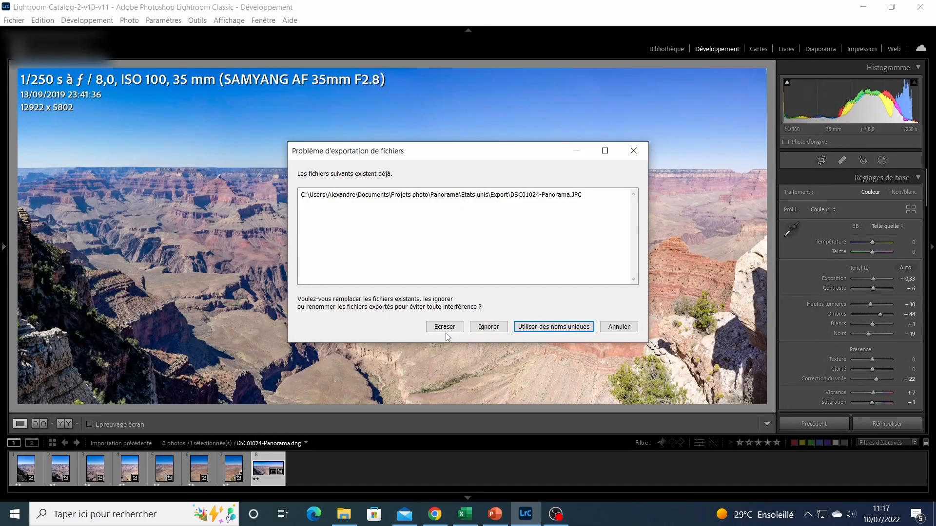
pyautogui.click(447, 330)
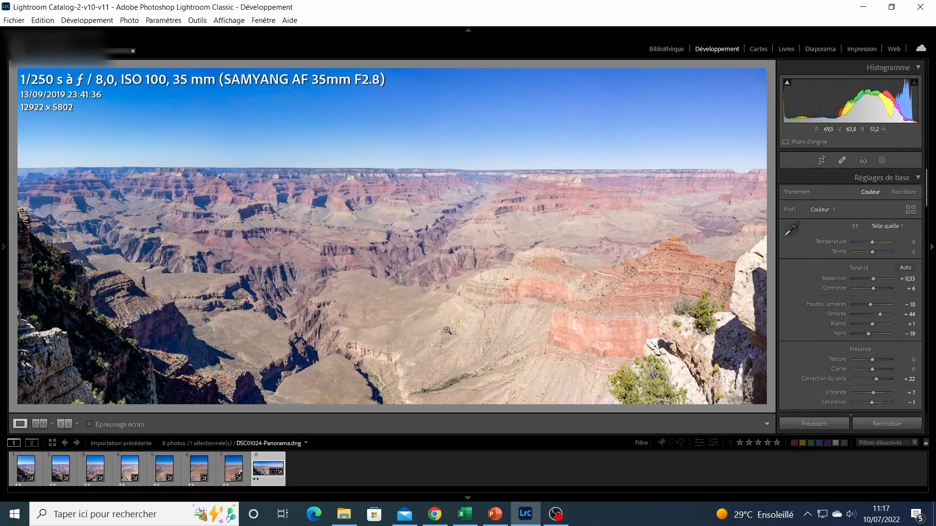
# Step: Switch to File Explorer and open the exported DSC01024-Panorama JPG from the Panorama > Etats unis > Export folder
pyautogui.click(344, 515)
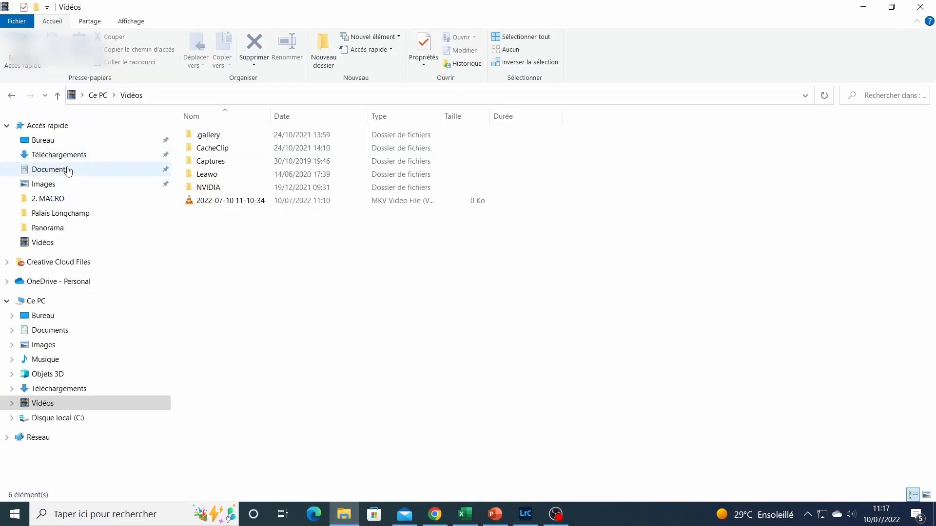
pyautogui.click(60, 228)
pyautogui.doubleClick(210, 136)
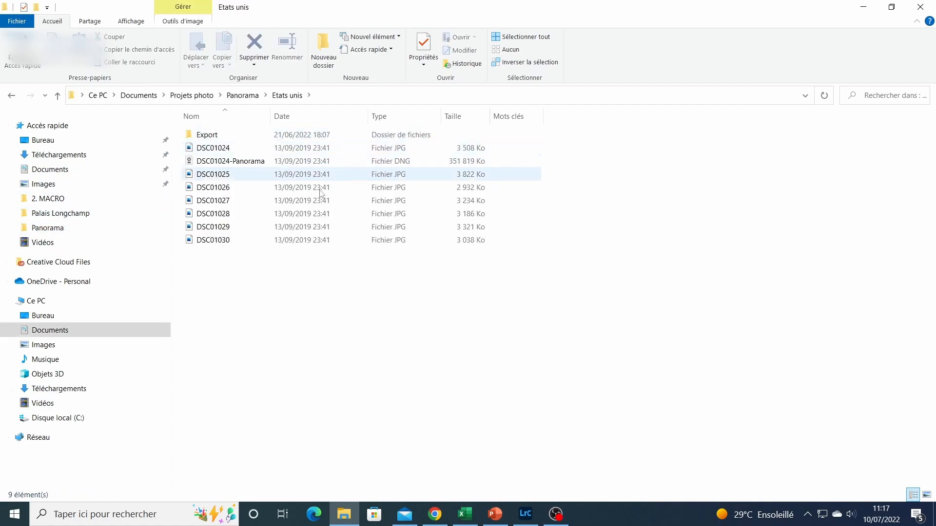
pyautogui.doubleClick(215, 135)
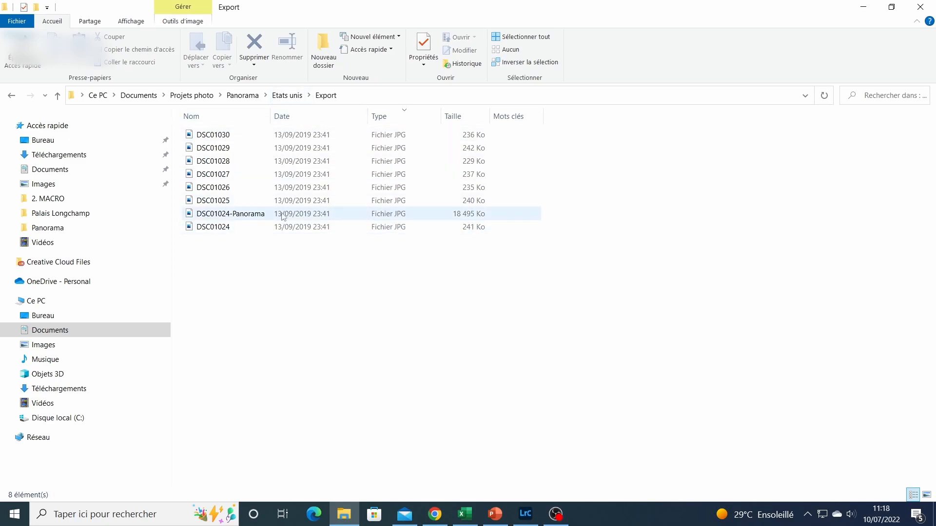
pyautogui.doubleClick(255, 213)
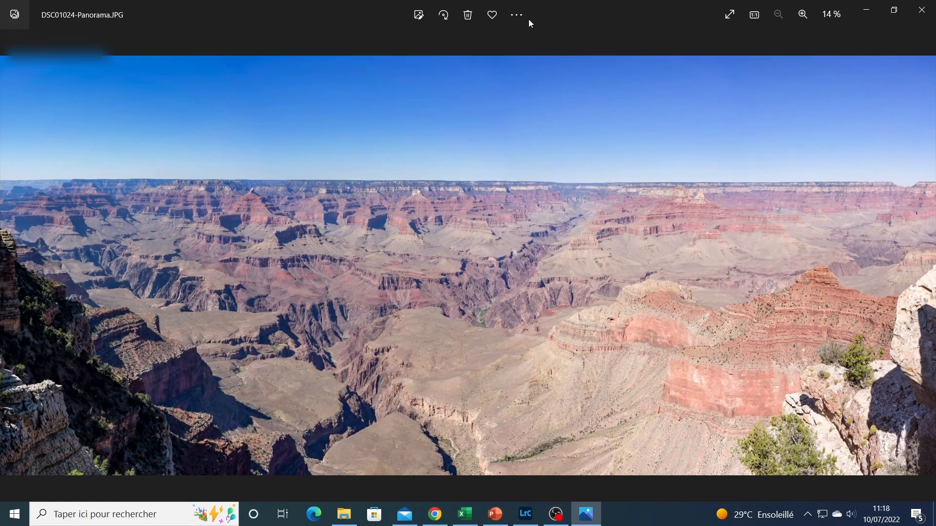
# Step: Display the exported panorama's file information to check its dimensions, size and camera details
pyautogui.click(517, 15)
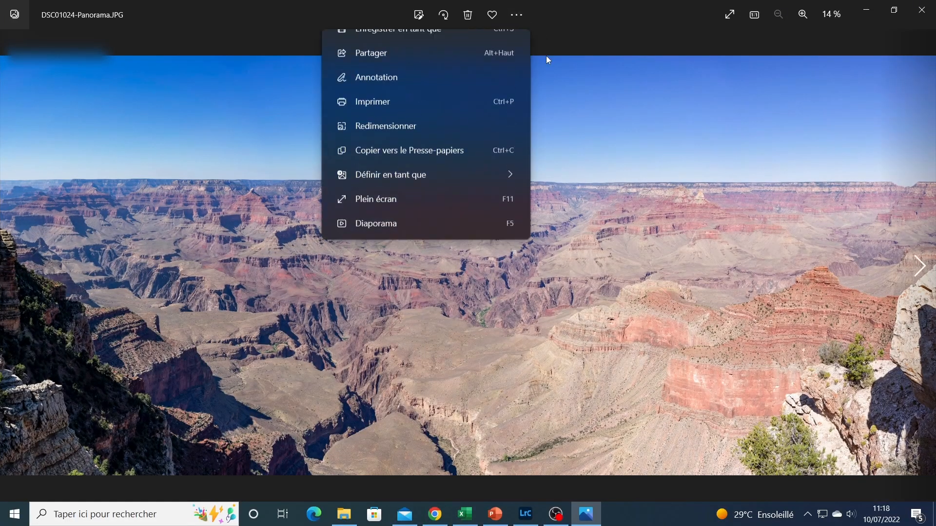
pyautogui.moveTo(528, 122); pyautogui.dragTo(528, 174)
pyautogui.click(419, 214)
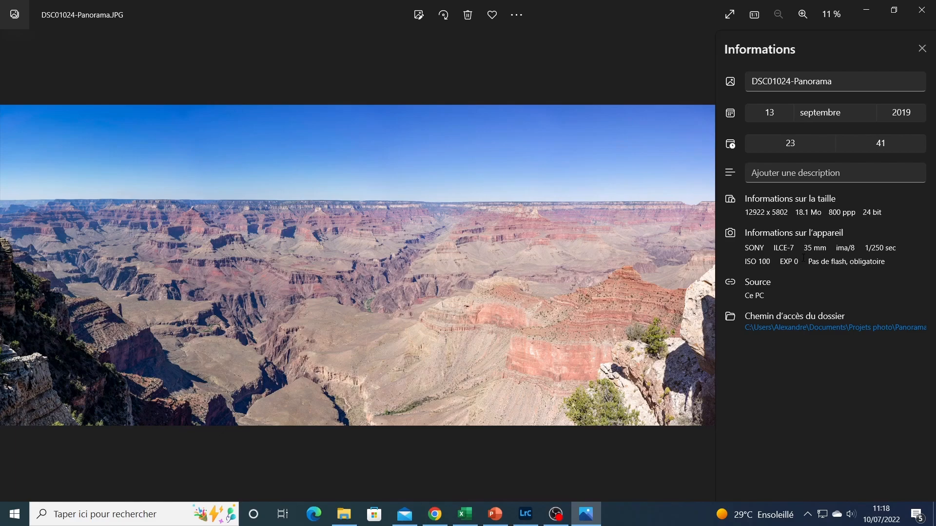
pyautogui.doubleClick(750, 249)
# Step: Examine the fine detail of the canyon's rock formations across the exported panorama, and return to the whole image
pyautogui.click(802, 14)
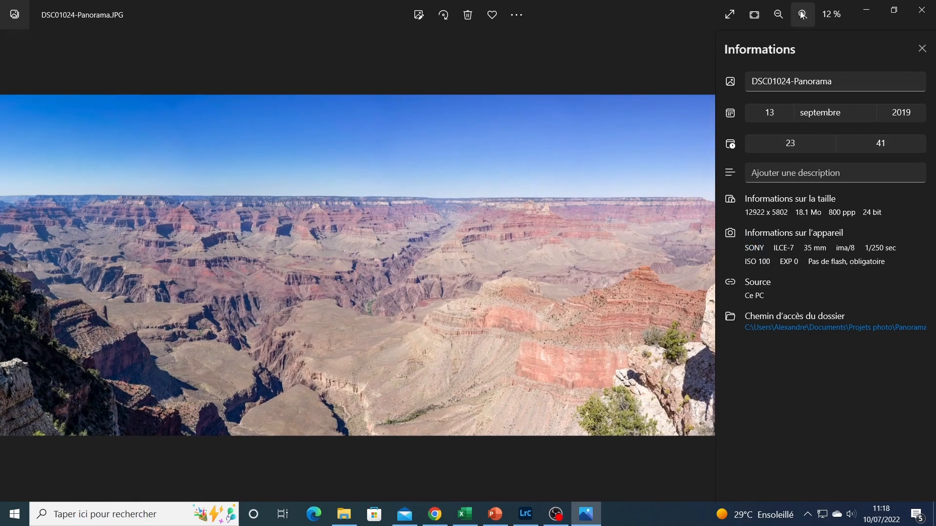
pyautogui.click(802, 14)
pyautogui.click(802, 14)
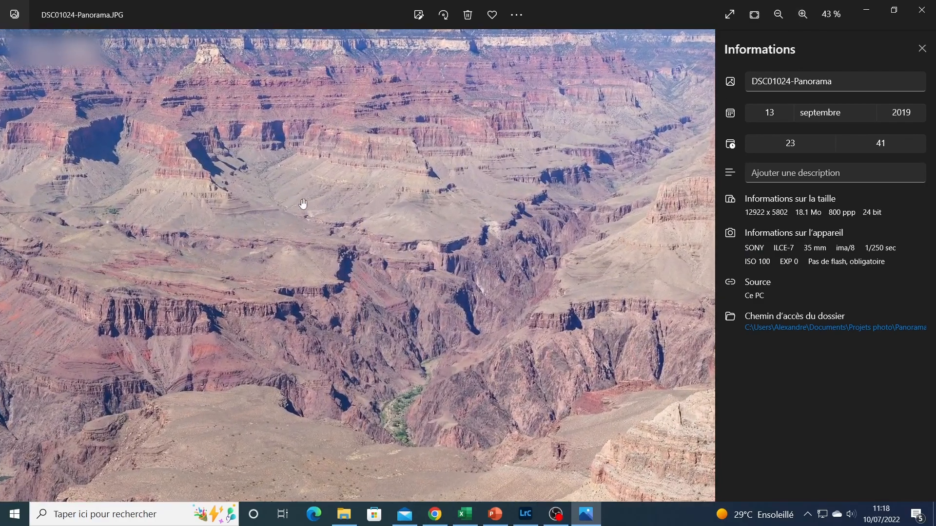
pyautogui.moveTo(303, 204); pyautogui.dragTo(501, 224)
pyautogui.moveTo(244, 298); pyautogui.dragTo(501, 148)
pyautogui.moveTo(221, 240); pyautogui.dragTo(389, 231)
pyautogui.moveTo(513, 183); pyautogui.dragTo(396, 282)
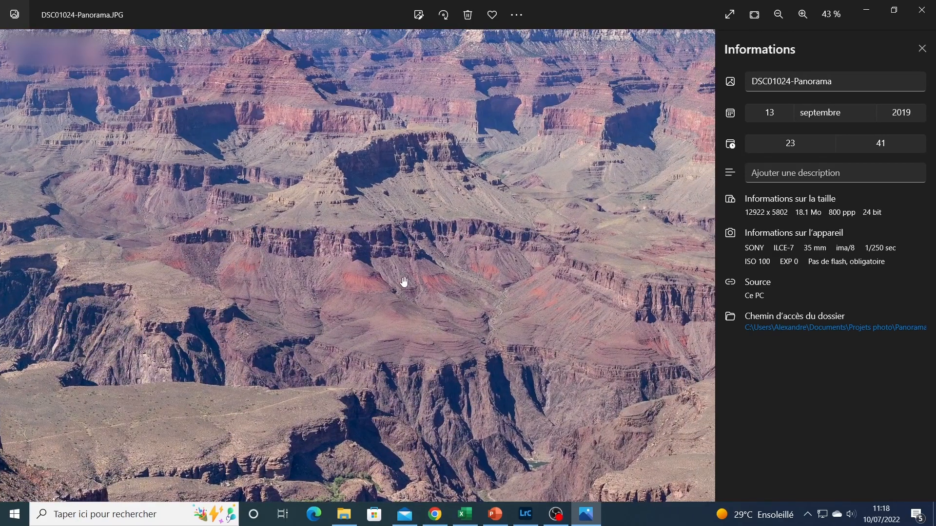
pyautogui.moveTo(478, 236); pyautogui.dragTo(312, 194)
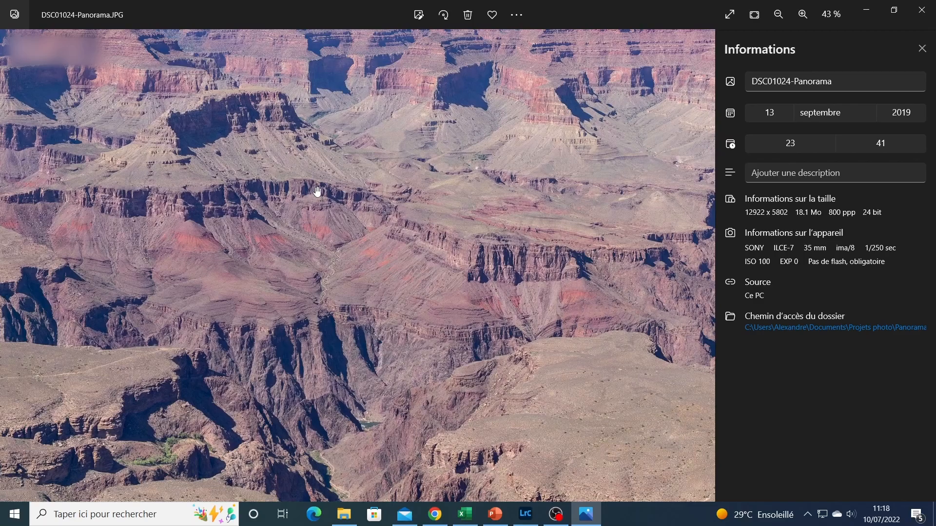
pyautogui.moveTo(437, 262); pyautogui.dragTo(399, 209)
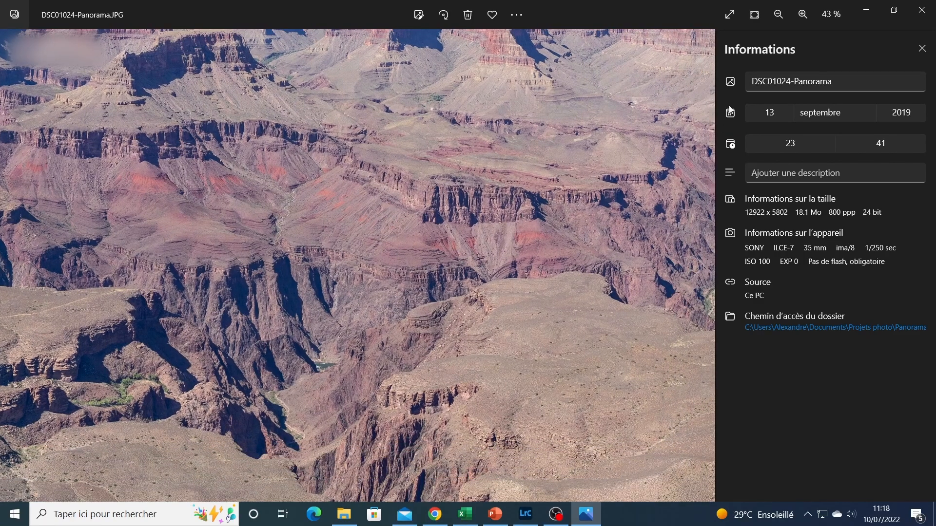
pyautogui.click(778, 15)
pyautogui.click(779, 14)
pyautogui.click(779, 15)
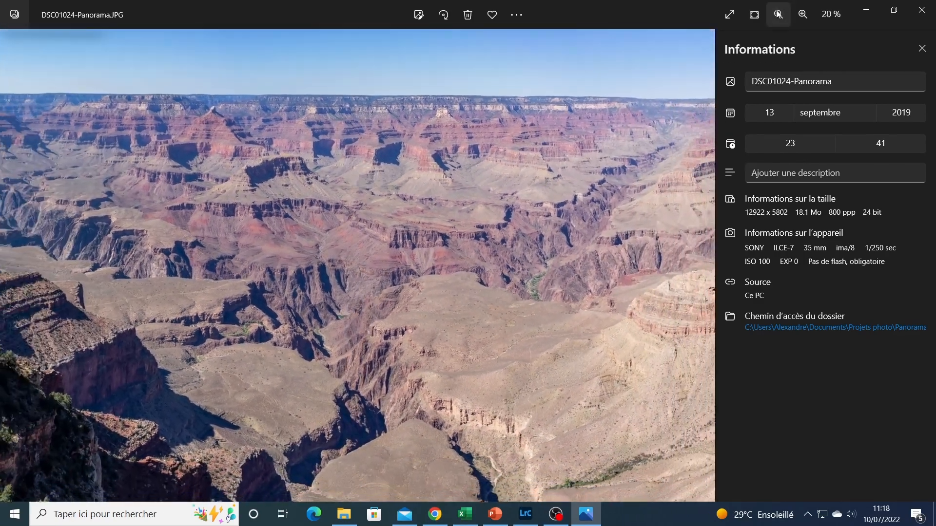
pyautogui.click(778, 15)
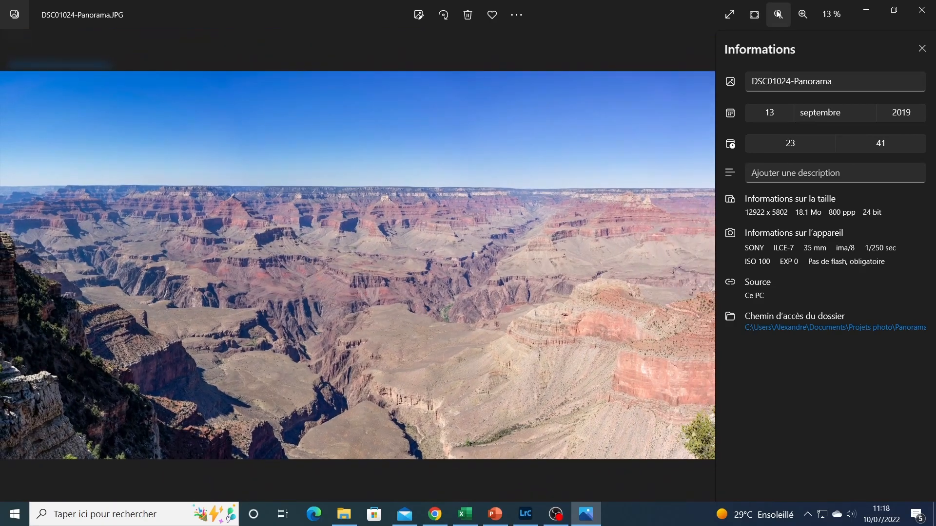
pyautogui.click(778, 15)
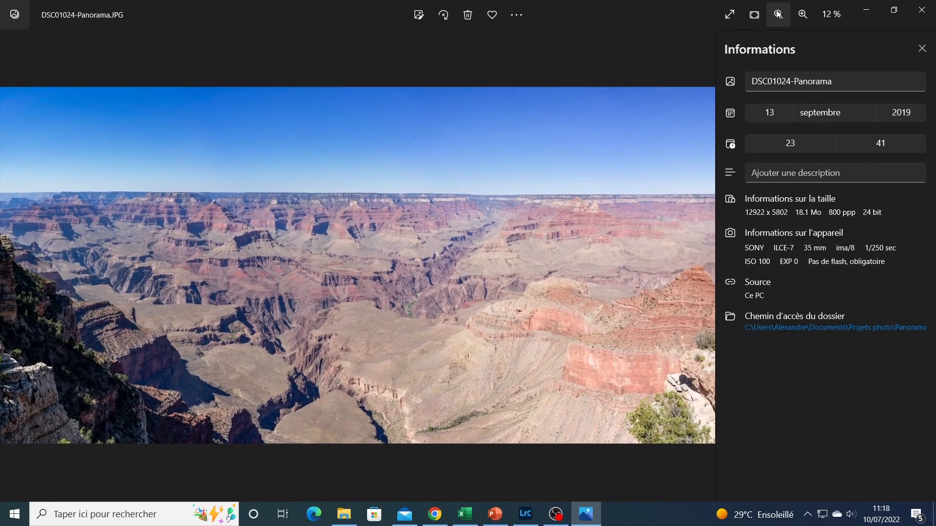
pyautogui.click(778, 14)
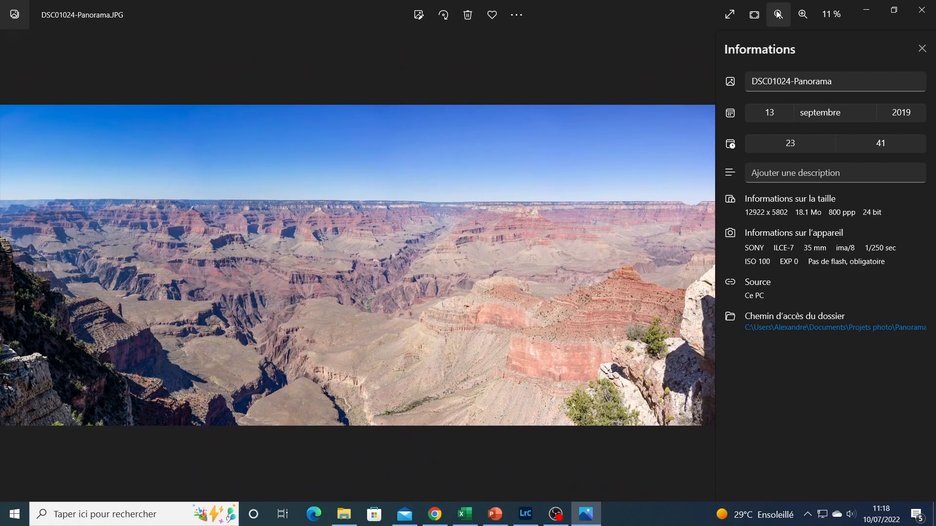